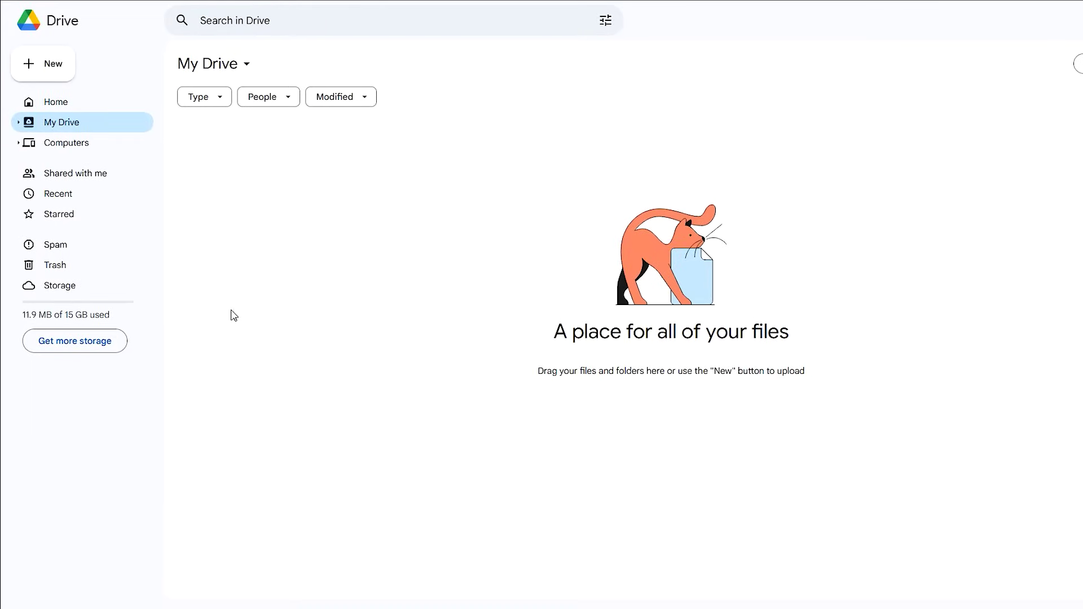
Step: Restore Voice Sample.m4a from Trash and select it back in My Drive
left_click(122, 270)
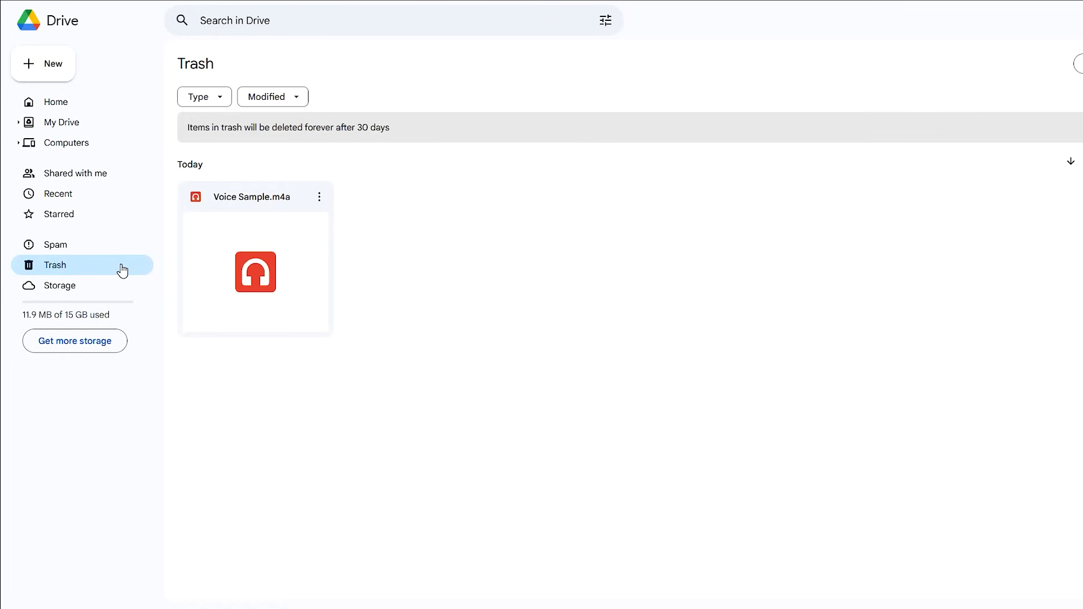
right_click(197, 269)
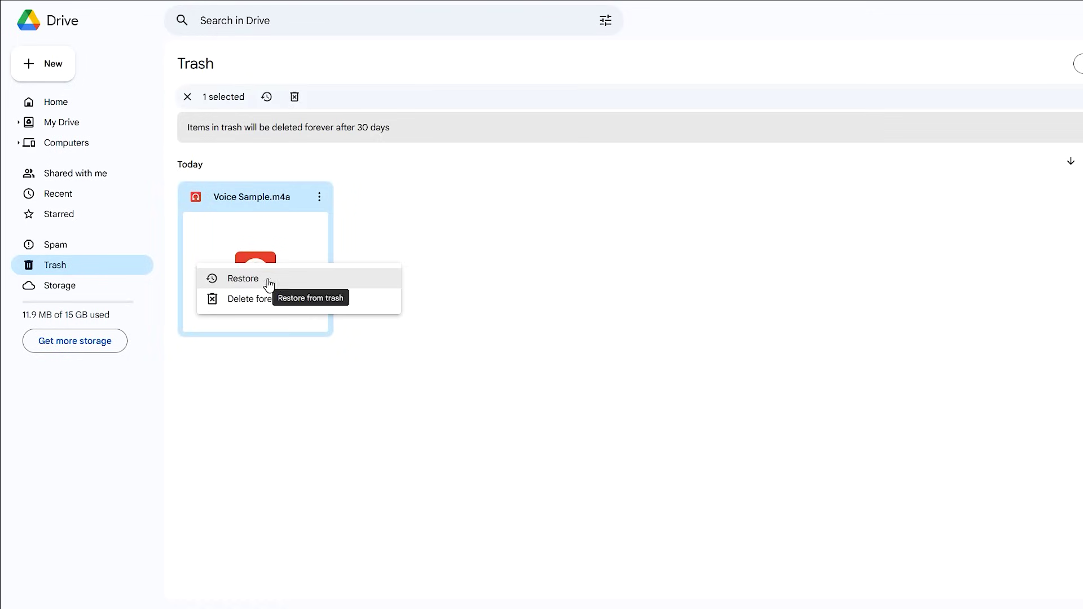
left_click(283, 285)
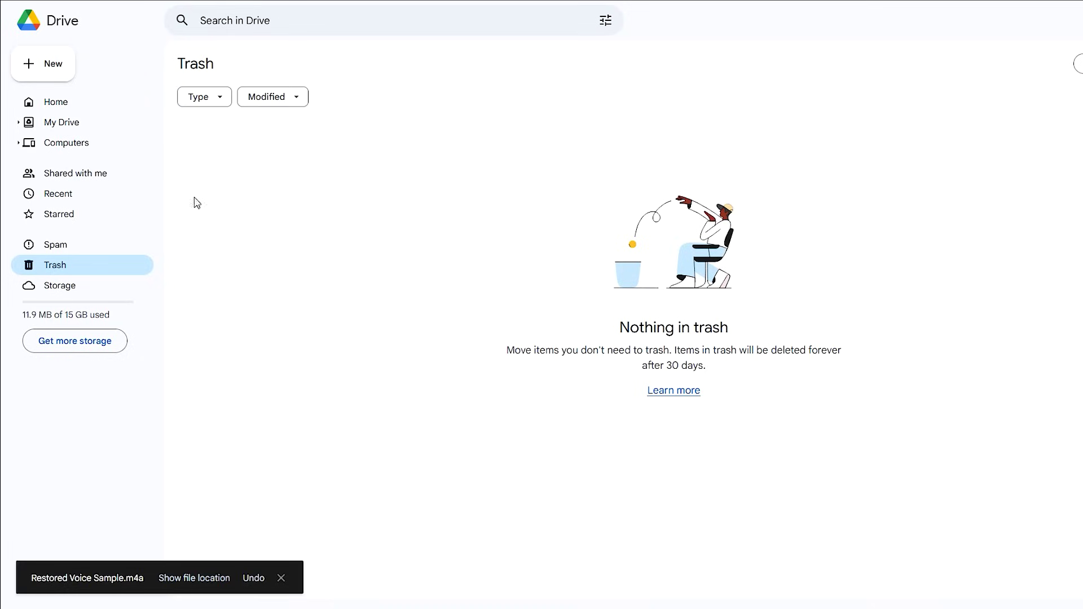
left_click(95, 129)
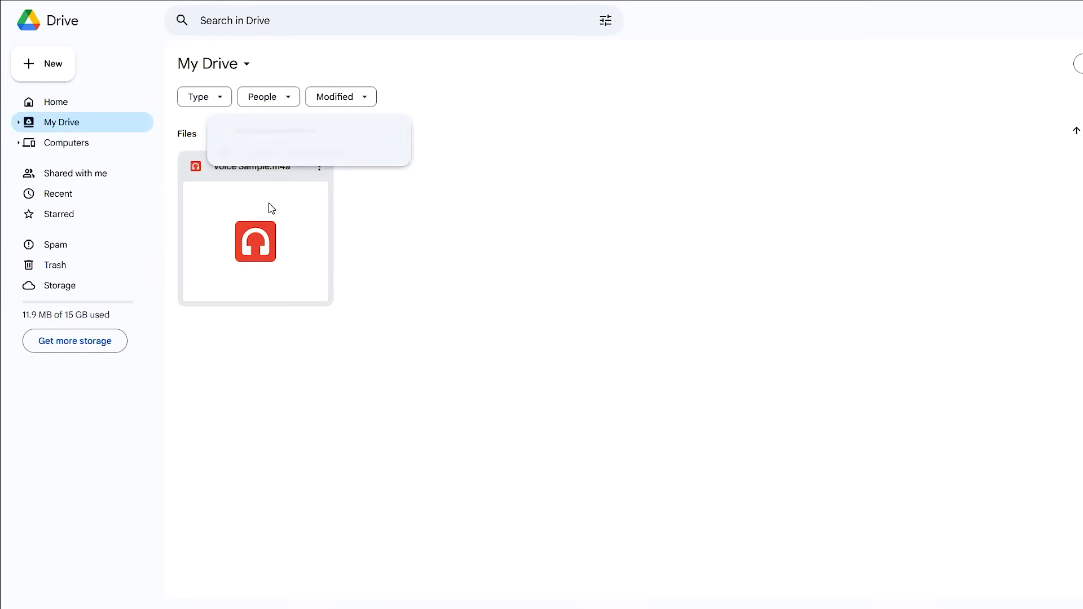
left_click(287, 218)
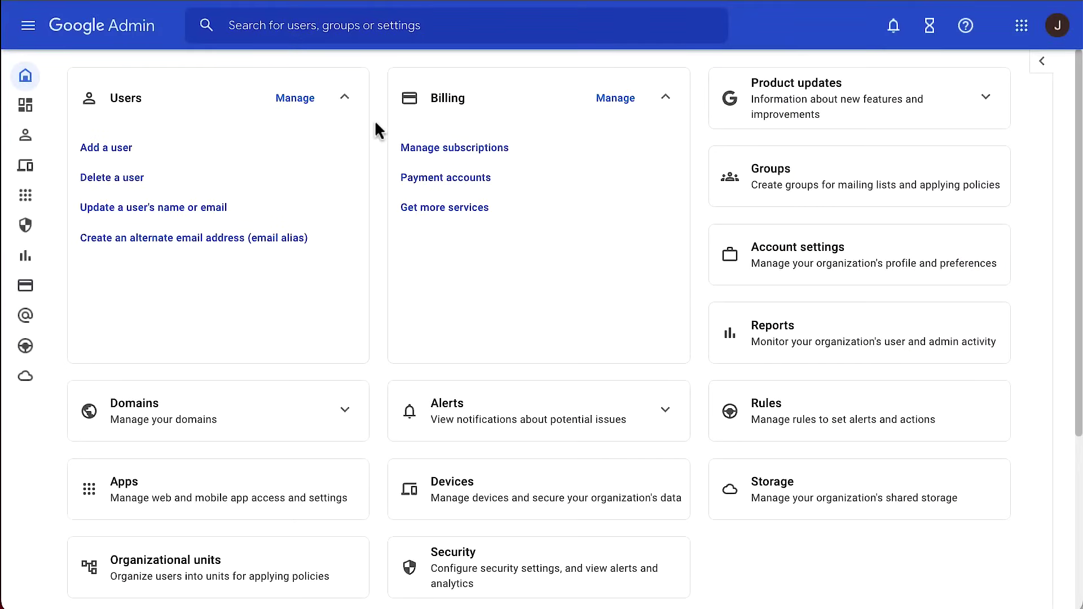
Step: Open the Restore data options for a user from the Users list
left_click(296, 100)
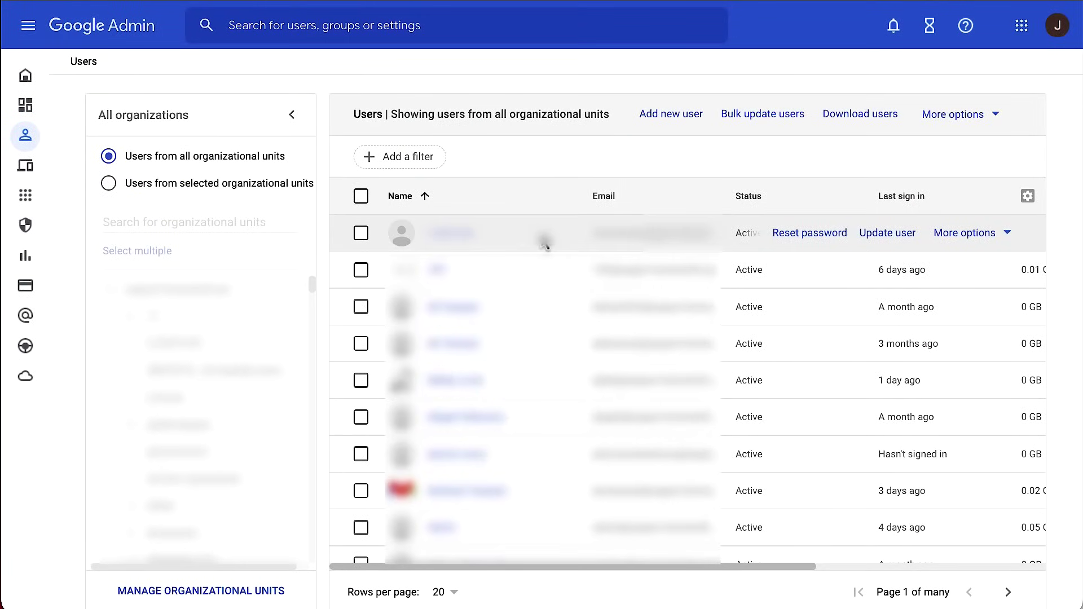
left_click(1008, 246)
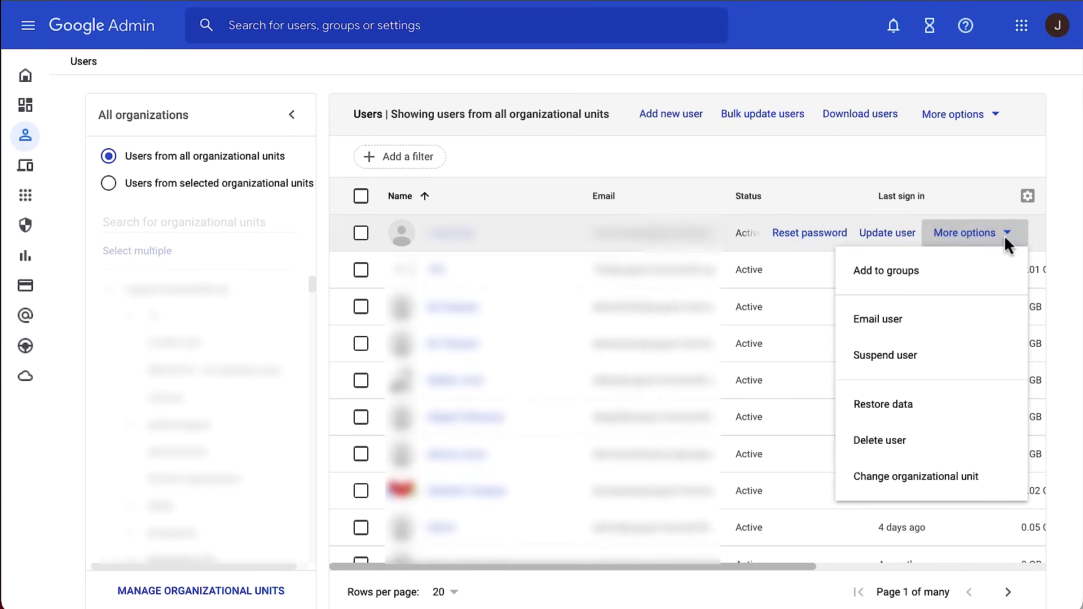
left_click(982, 408)
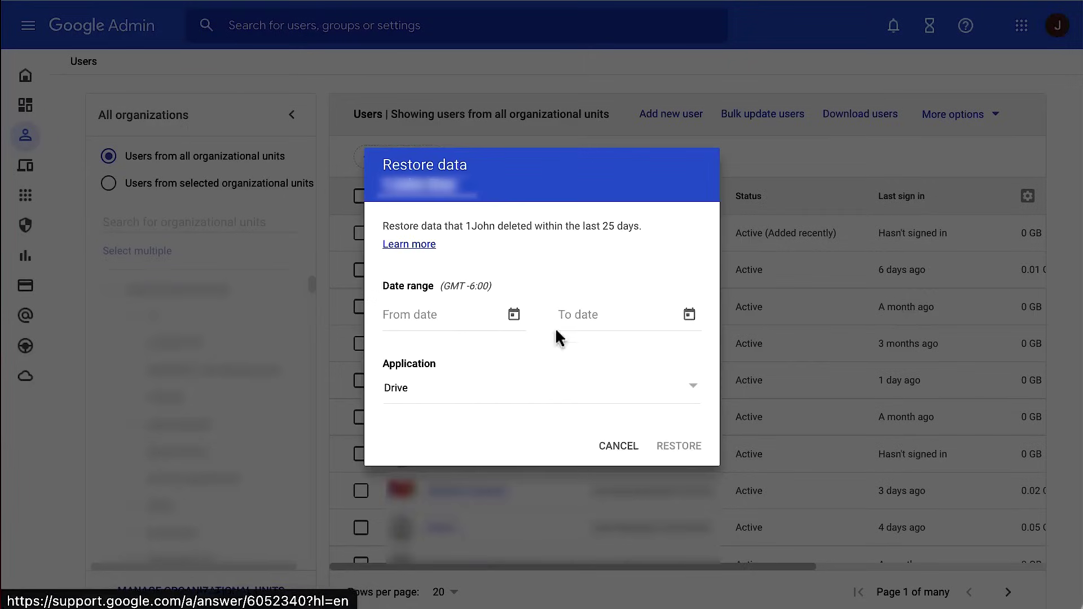
Step: Set the restore range from the 15th to the 24th, keeping Drive as the application
left_click(513, 314)
left_click(482, 458)
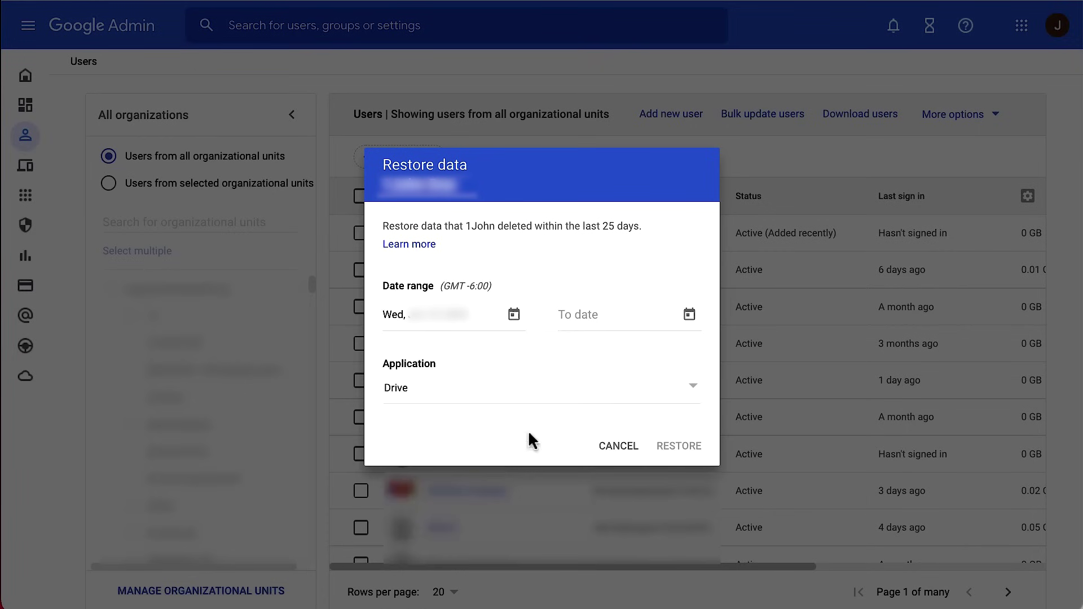
left_click(690, 321)
left_click(708, 481)
left_click(699, 397)
left_click(643, 390)
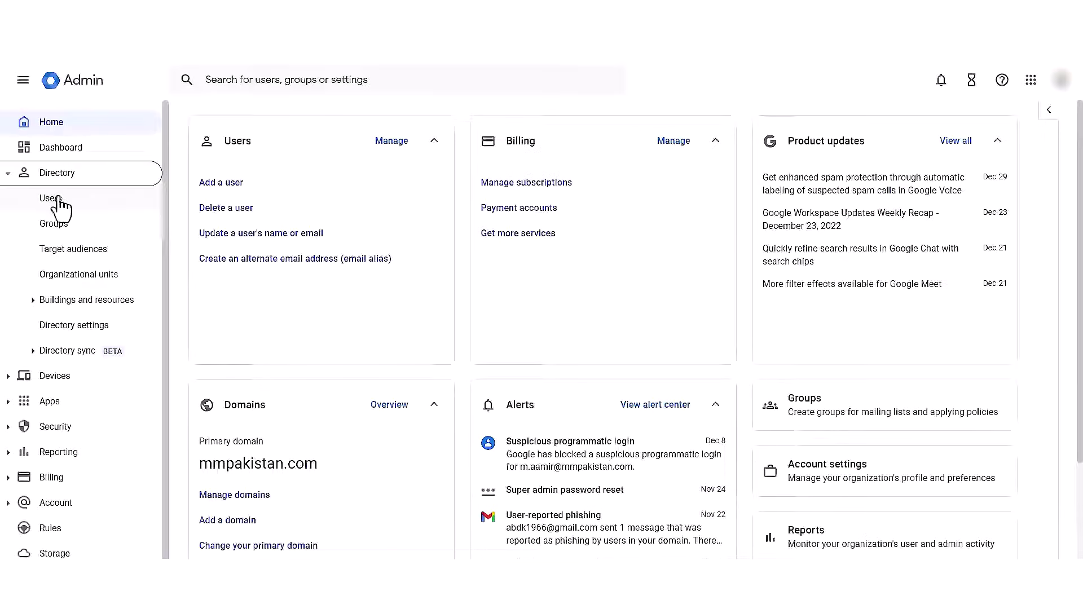
Step: Filter the Users list to Recently deleted and recover the deleted user
left_click(59, 202)
left_click(495, 194)
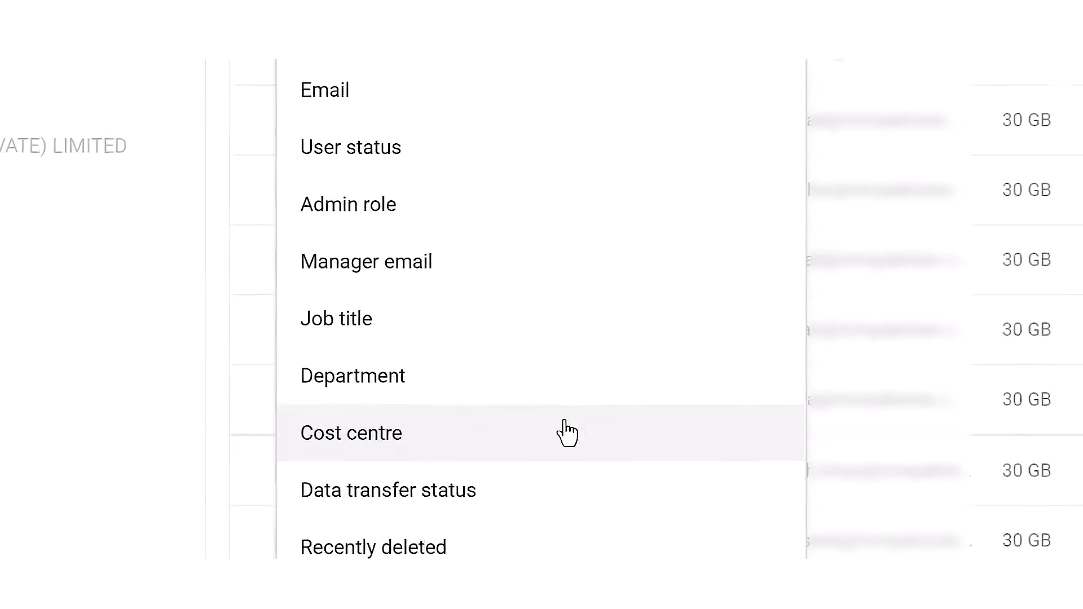
left_click(518, 548)
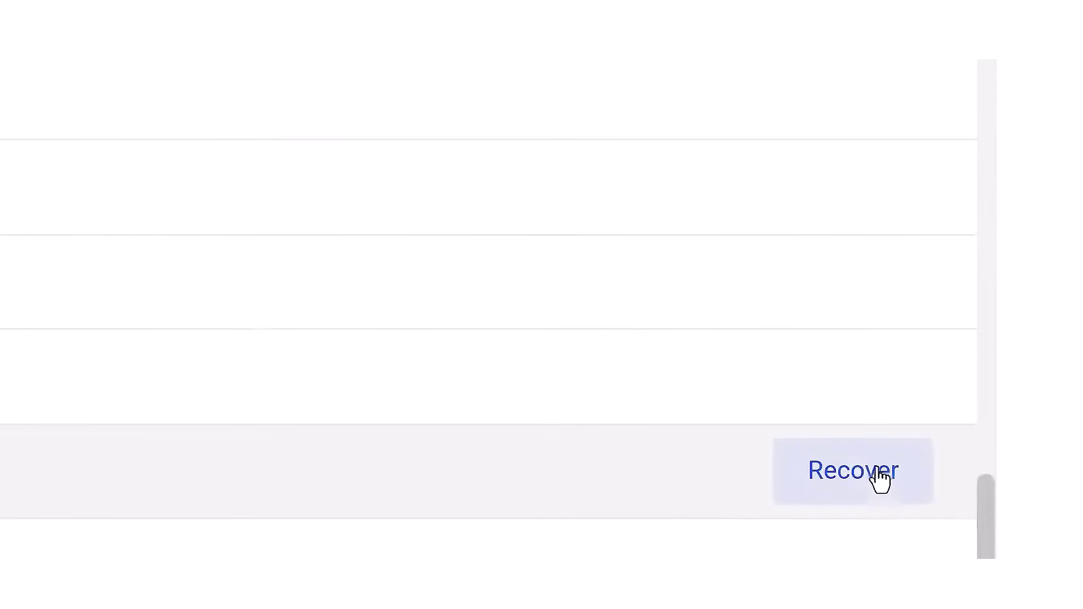
left_click(859, 474)
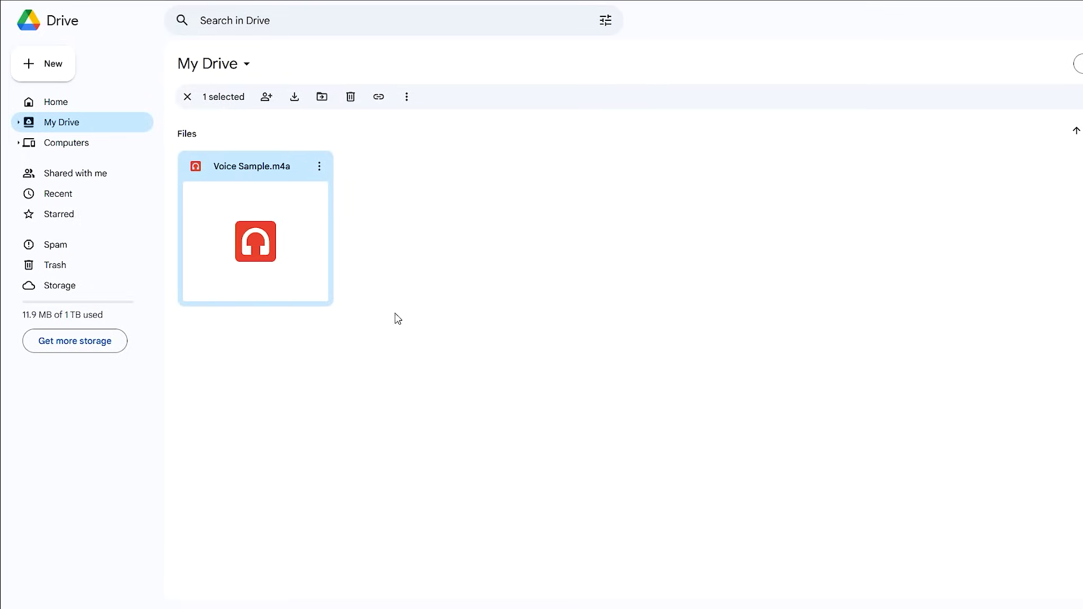
Step: Download Version 1 of Voice Sample.m4a from its Manage versions history
right_click(302, 261)
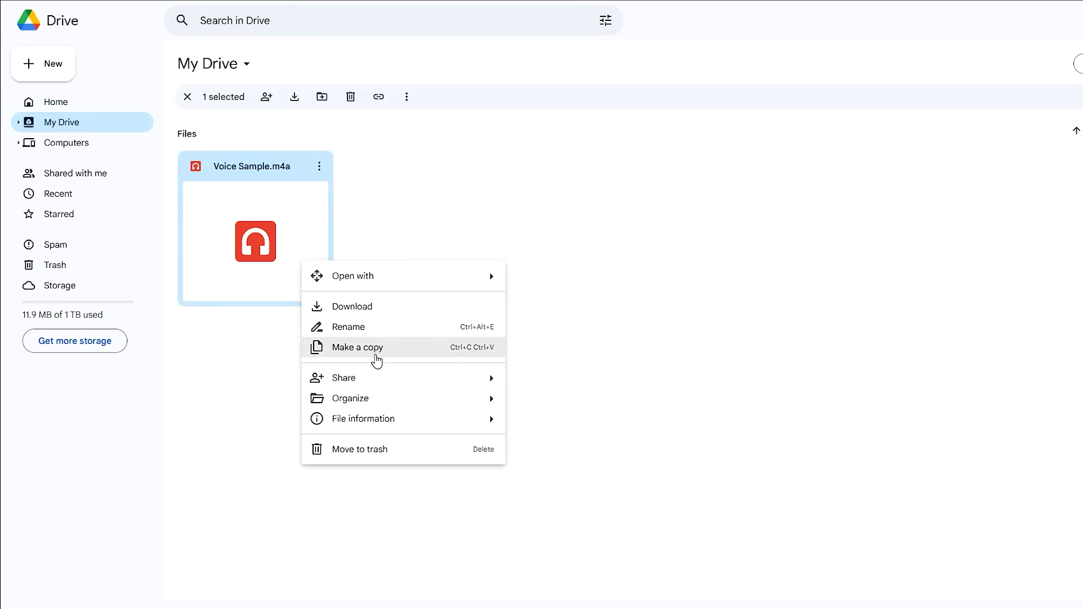
mouse_move(418, 419)
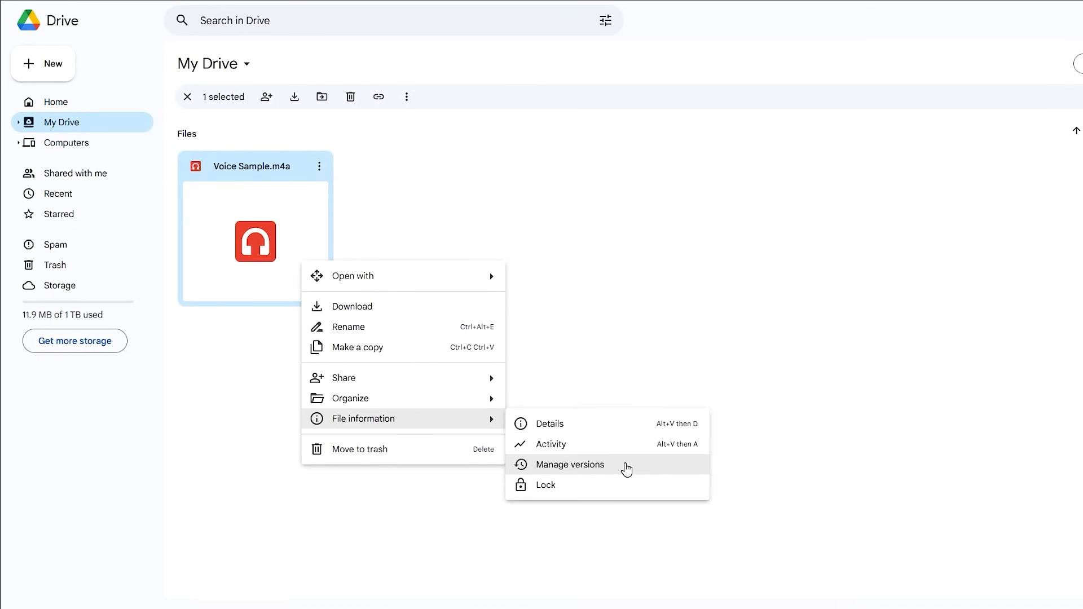
left_click(569, 464)
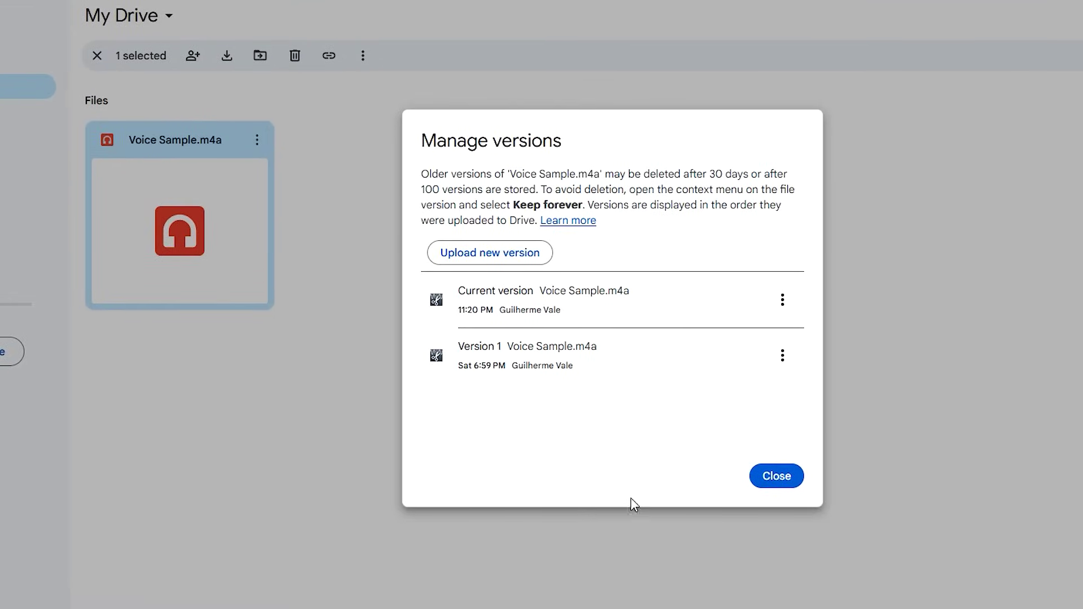
left_click(782, 355)
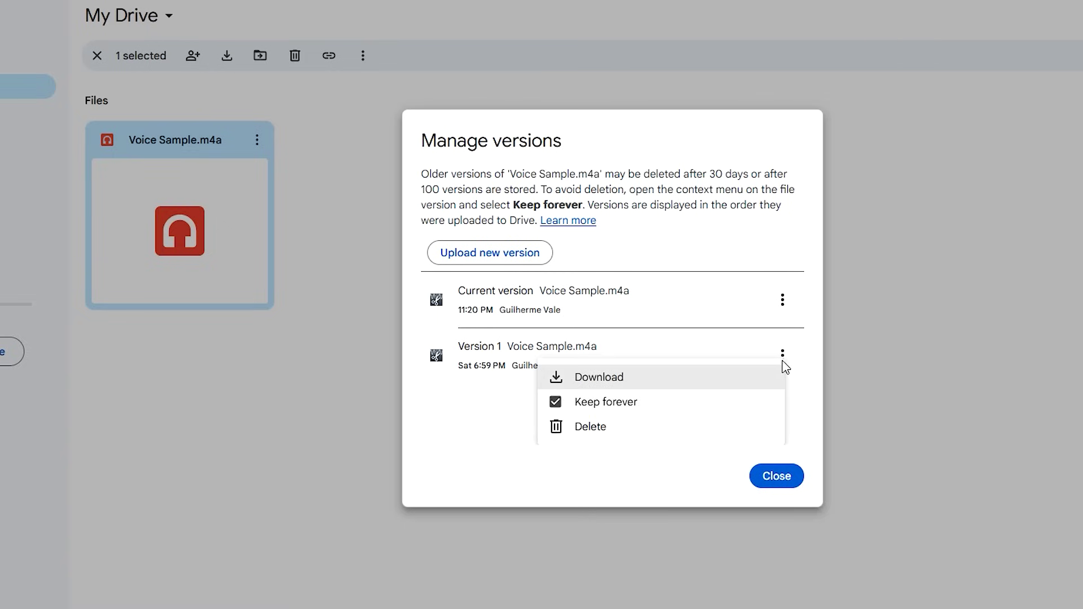
left_click(733, 387)
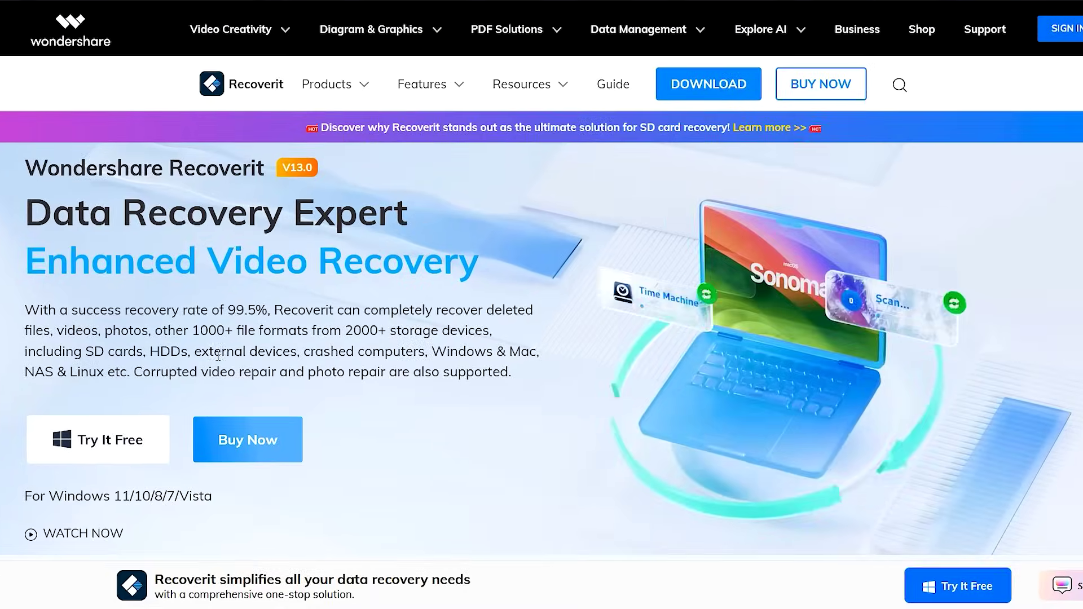
Step: Download the free Recoverit installer via Try It Free
left_click(114, 441)
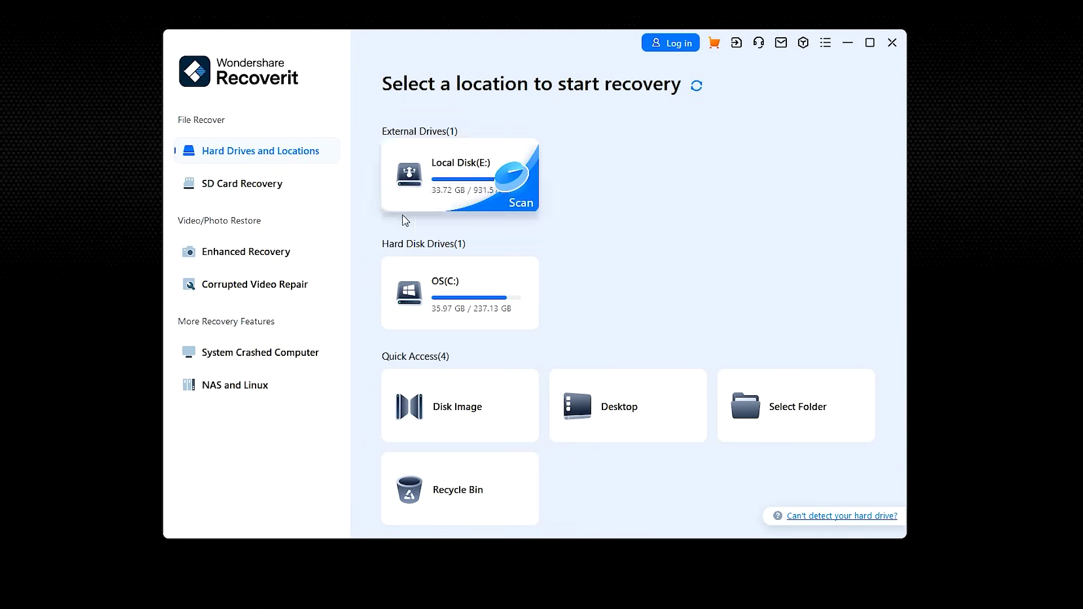
Step: Scan drive OS(C:) and search the results for 'School Project'
left_click(516, 305)
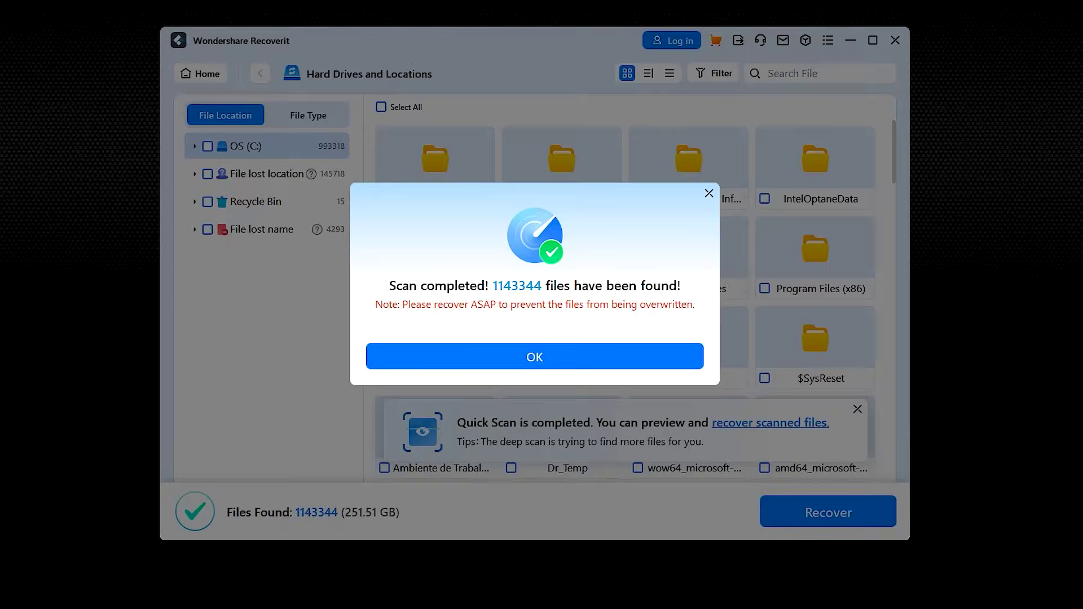
left_click(534, 355)
left_click(785, 74)
type("School")
key("Return")
type("Project")
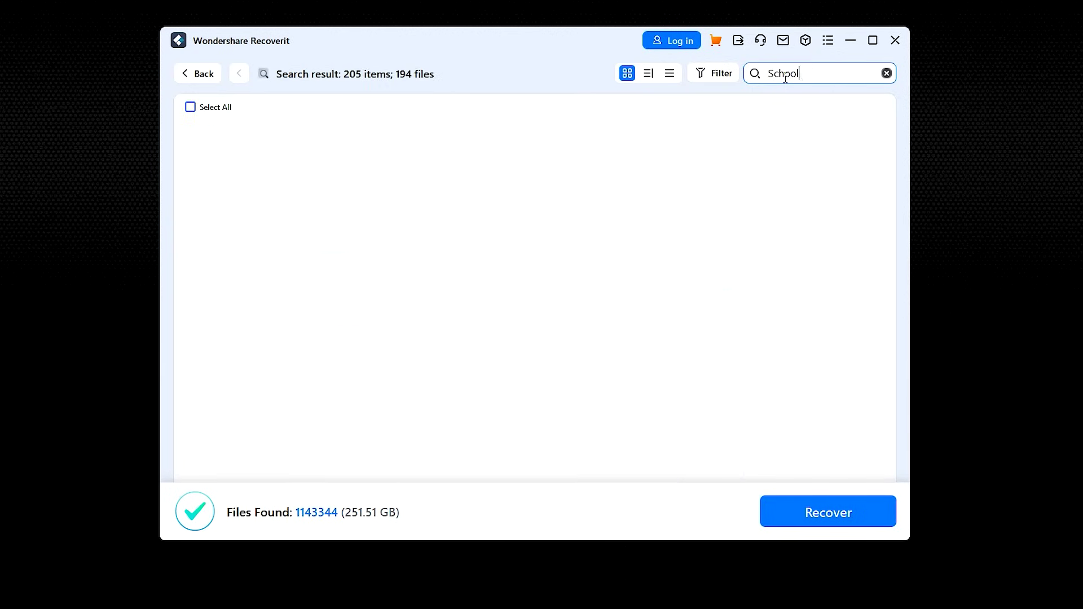
key("Return")
Step: Tick three School Project 101 files for recovery and preview one
left_click(701, 198)
left_click(193, 288)
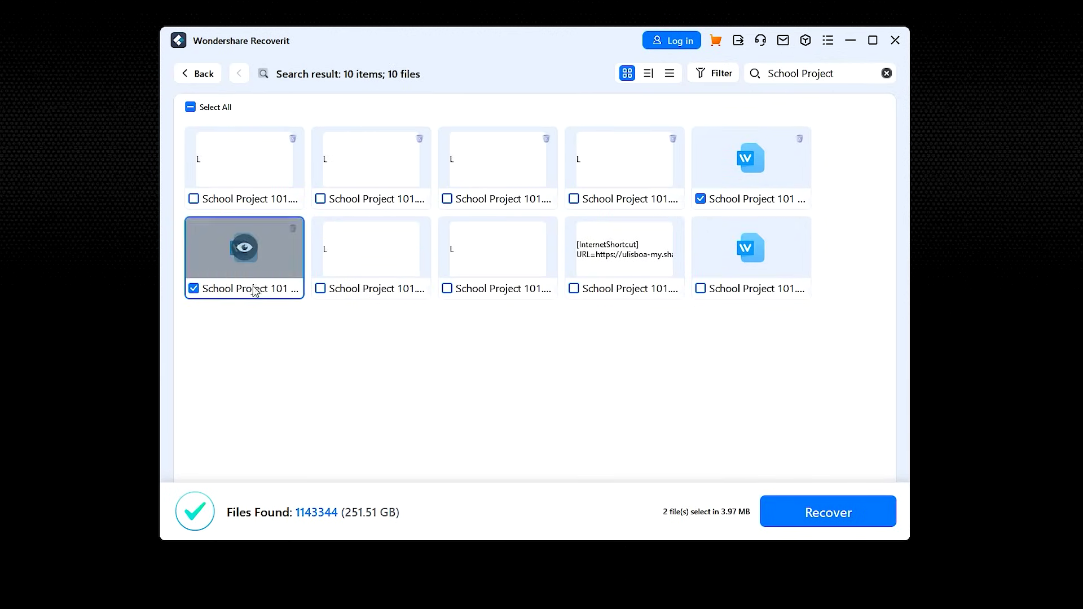
left_click(700, 288)
left_click(858, 522)
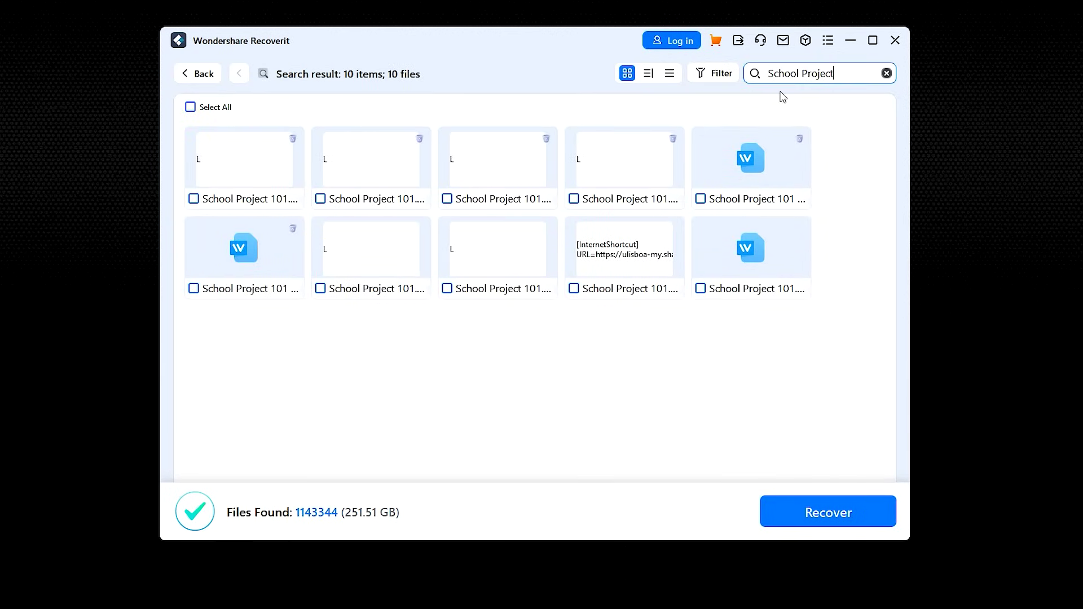